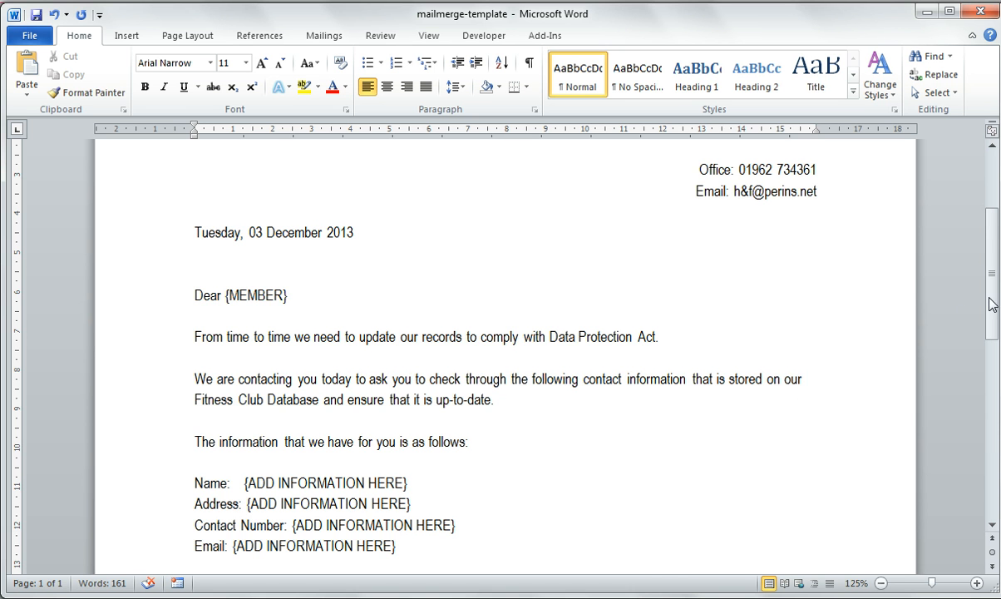
Examine the letter template's sender address, date, {MEMBER} greeting and {ADD INFORMATION HERE} placeholders for name, address, contact number and email.
drag(992, 304, 995, 241)
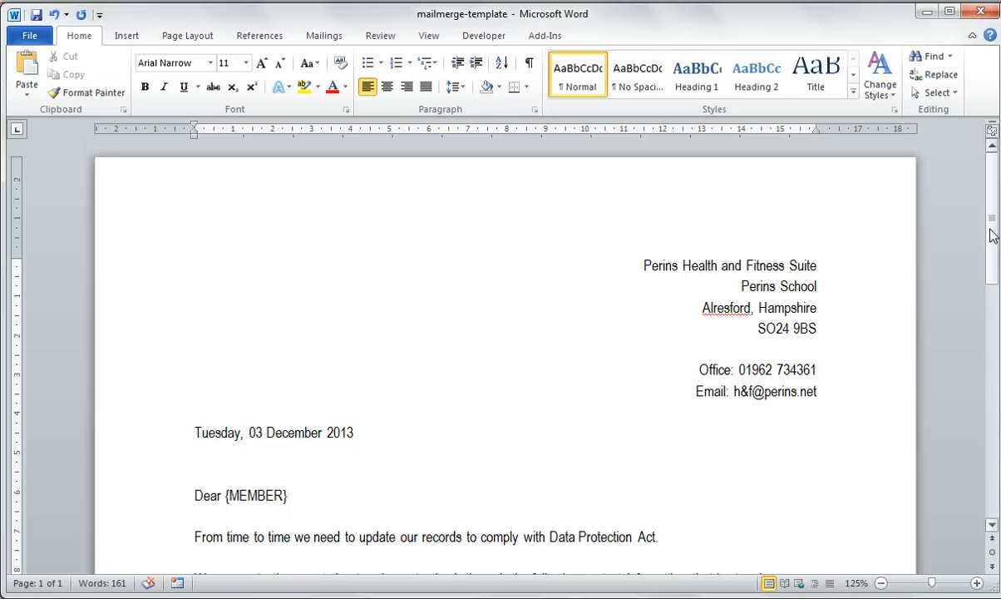
drag(995, 236, 995, 246)
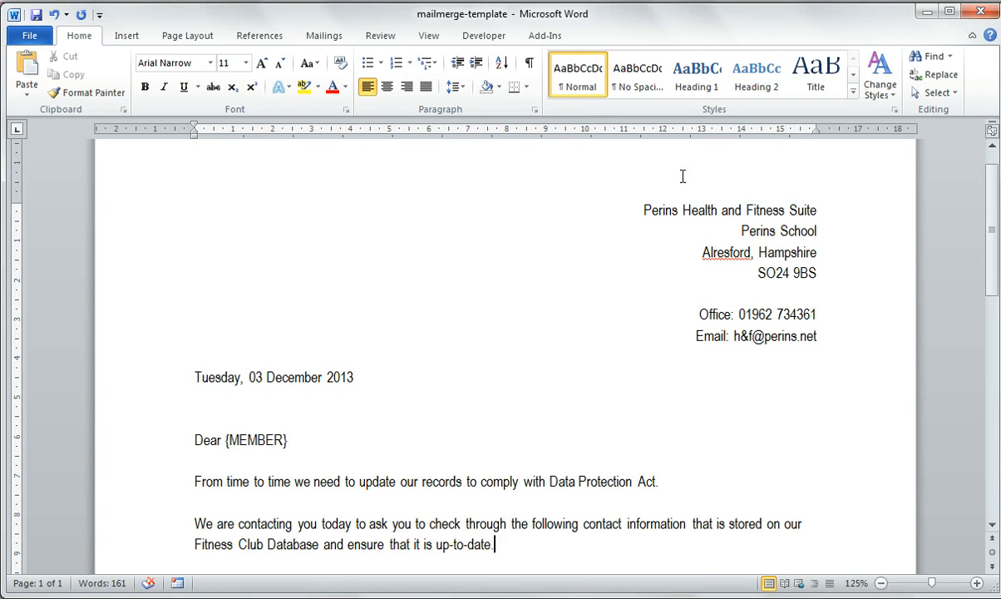
mouse_move(643, 208)
mouse_down()
mouse_move(772, 223)
mouse_move(769, 272)
mouse_move(804, 309)
mouse_move(786, 312)
mouse_up()
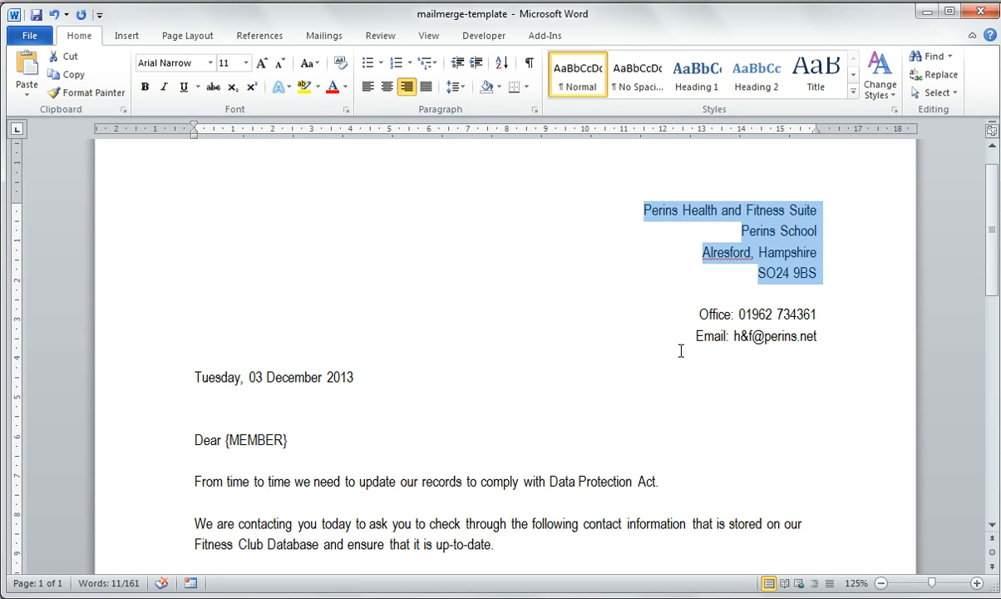
drag(351, 377, 212, 379)
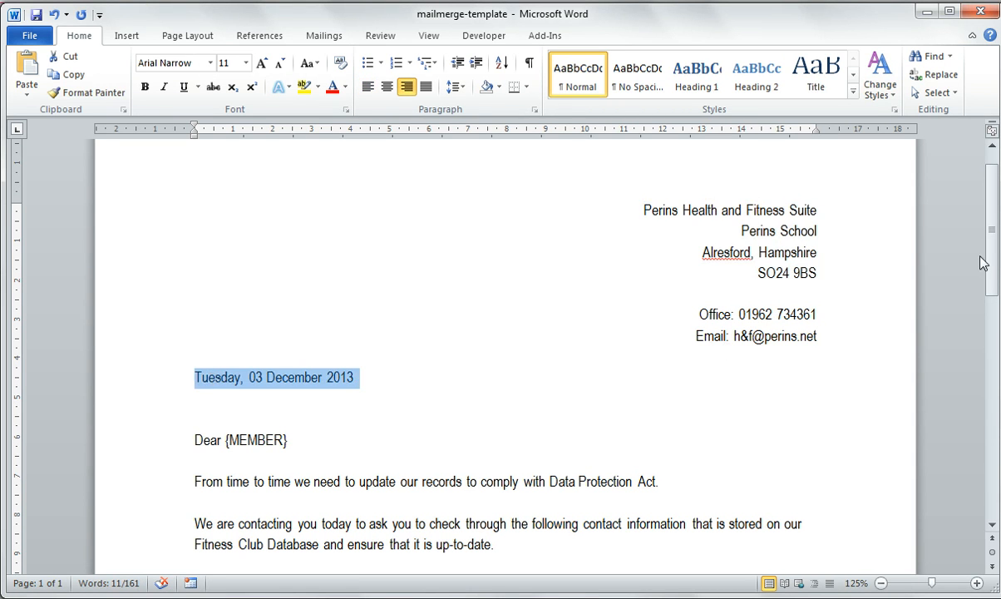
drag(994, 229, 996, 288)
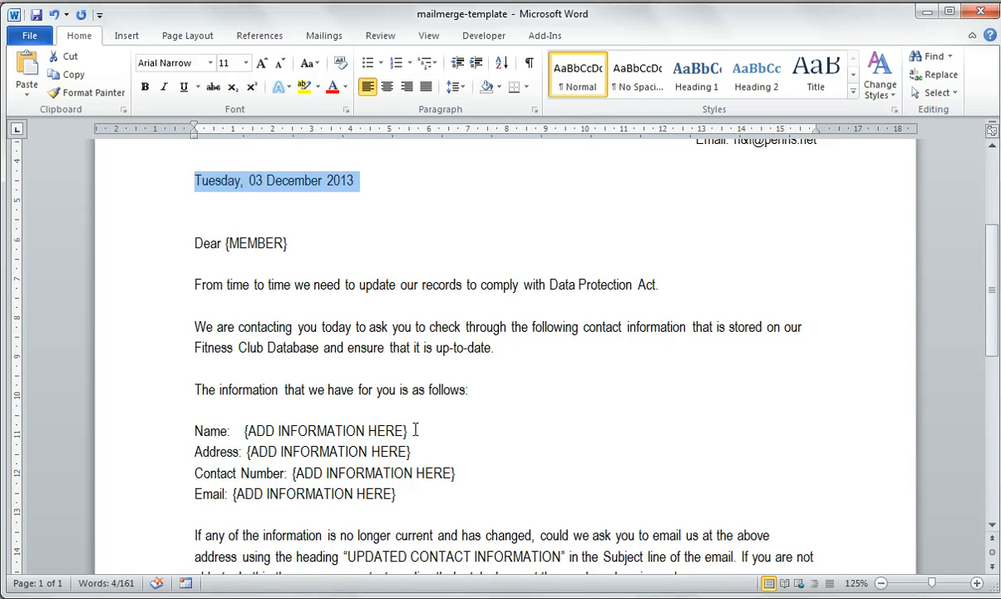
drag(408, 430, 245, 431)
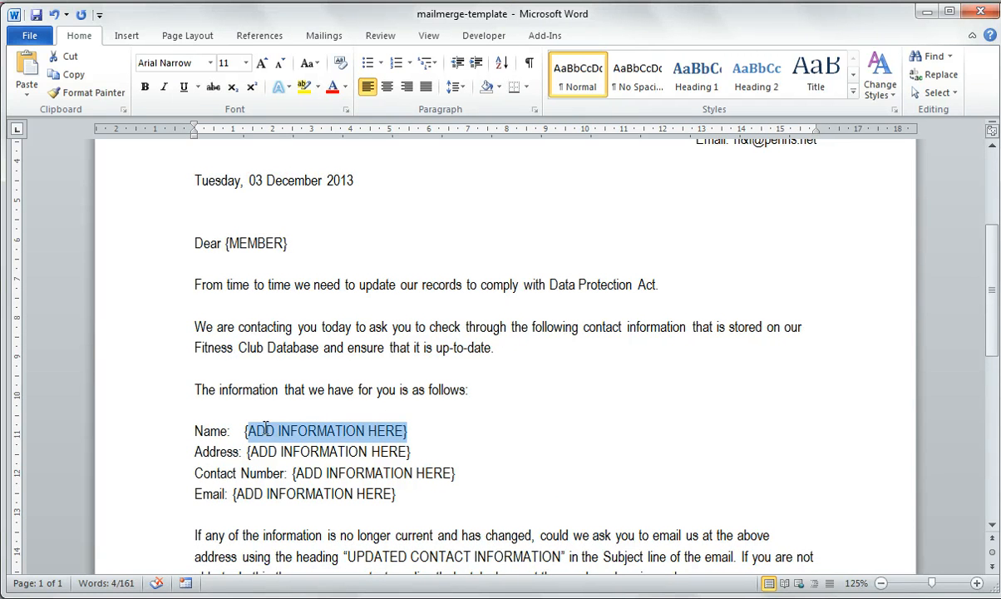
drag(288, 243, 226, 243)
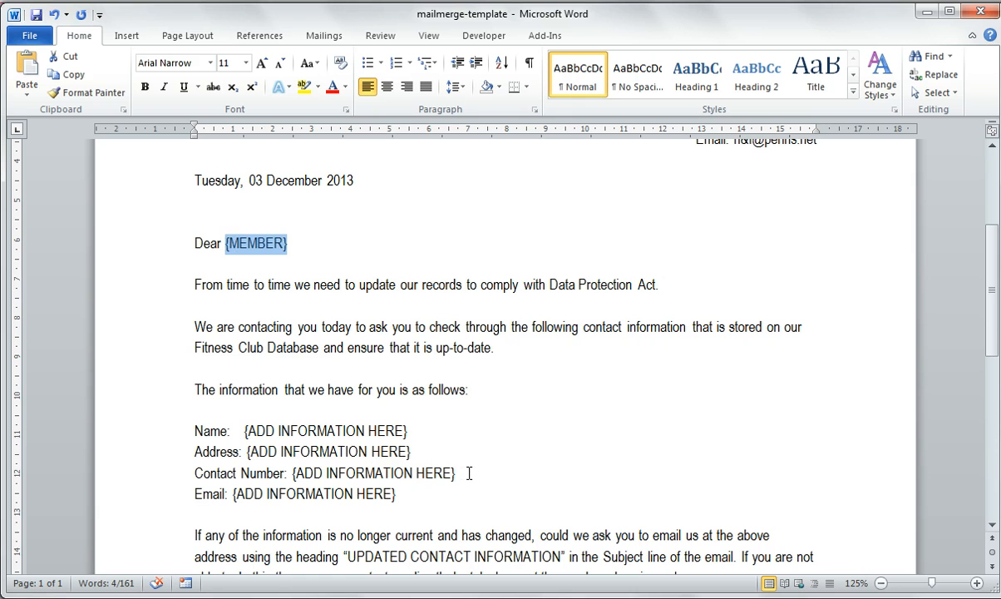
drag(469, 473, 294, 472)
drag(406, 493, 234, 494)
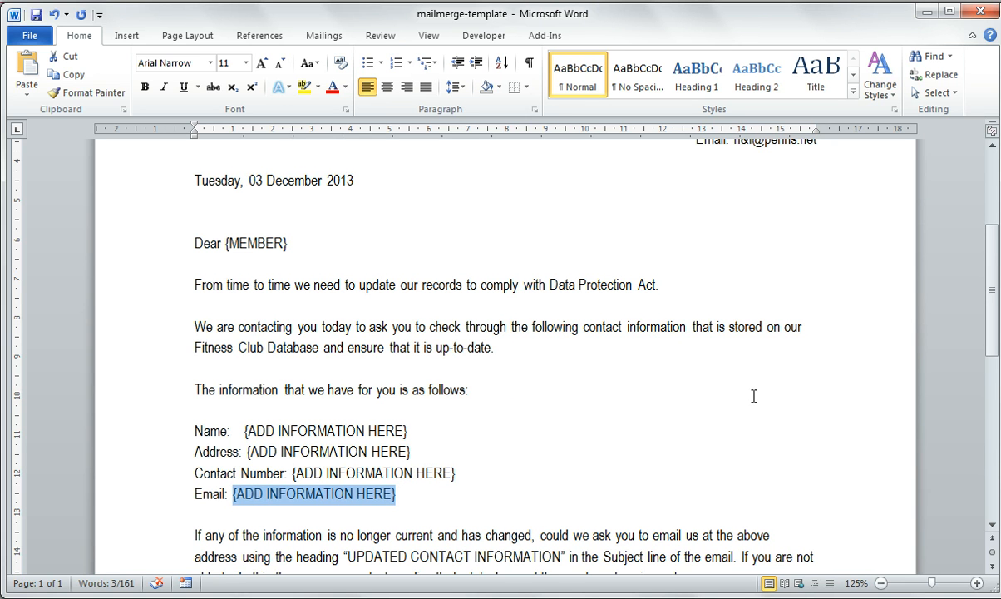
click(697, 393)
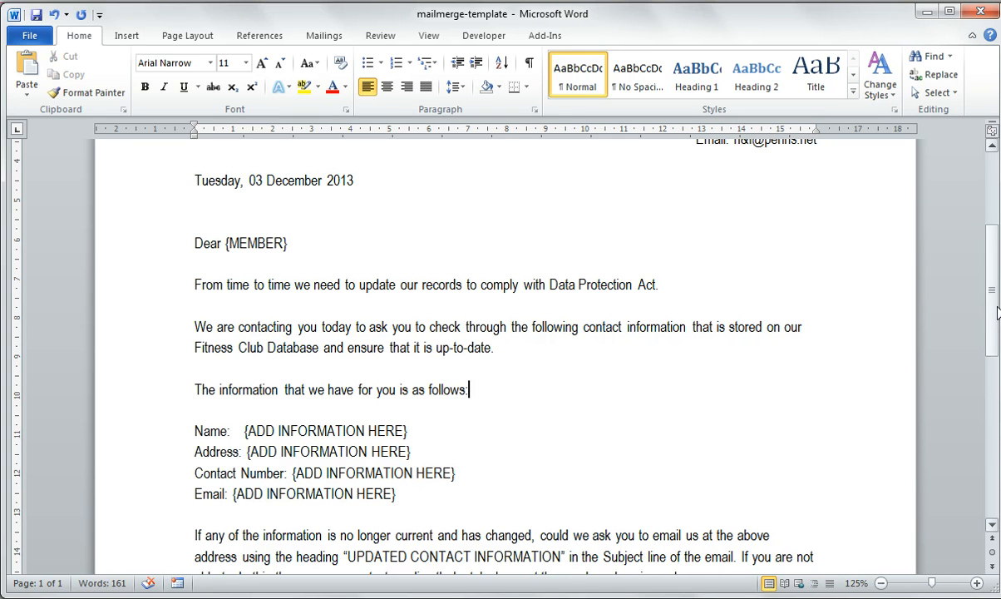
mouse_move(993, 300)
mouse_down()
mouse_move(997, 370)
mouse_move(994, 317)
mouse_up()
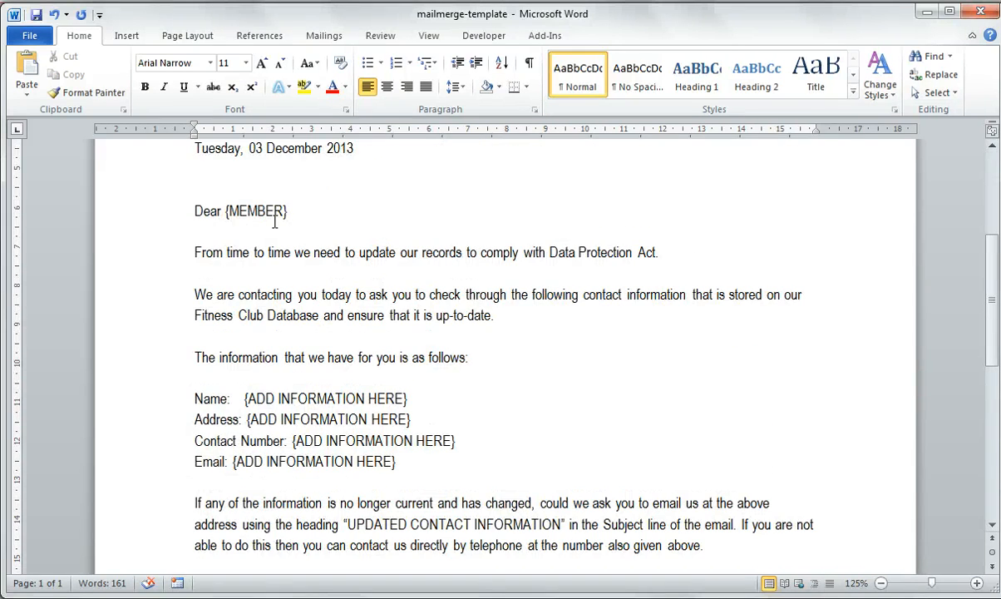
Switch to the Fitness database in Access and open the Contact Details table.
click(358, 461)
mouse_move(736, 597)
click(682, 464)
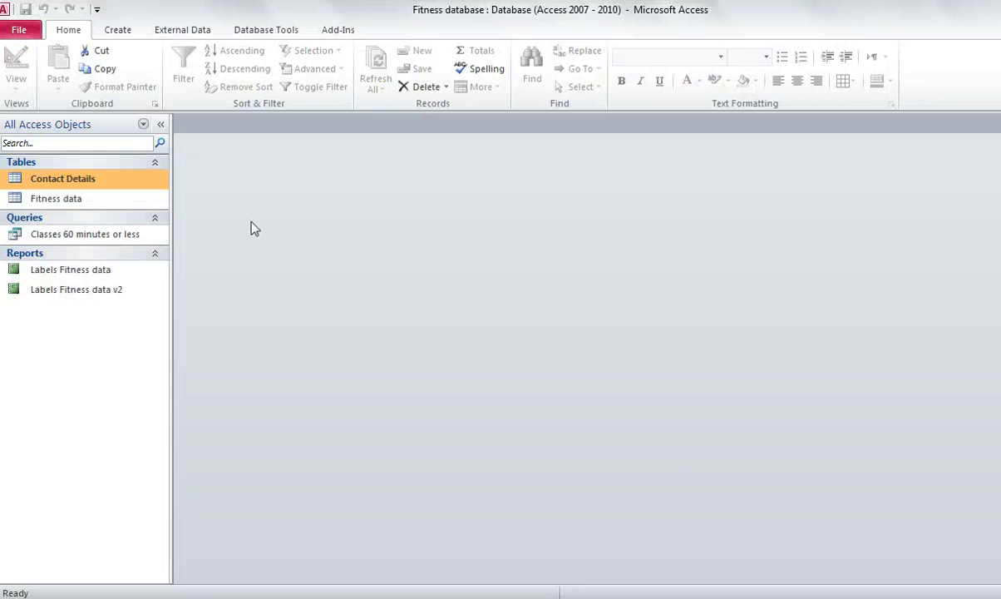
double_click(64, 180)
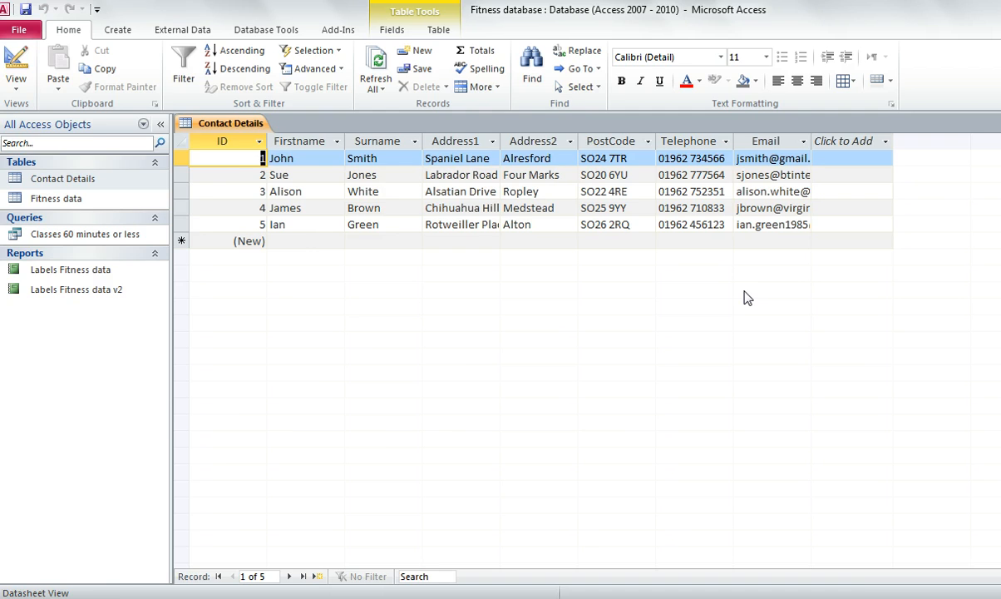
Compare the placeholders in the Word letter with the fields of the Contact Details table in Access, ending back in Word.
key(alt+Tab)
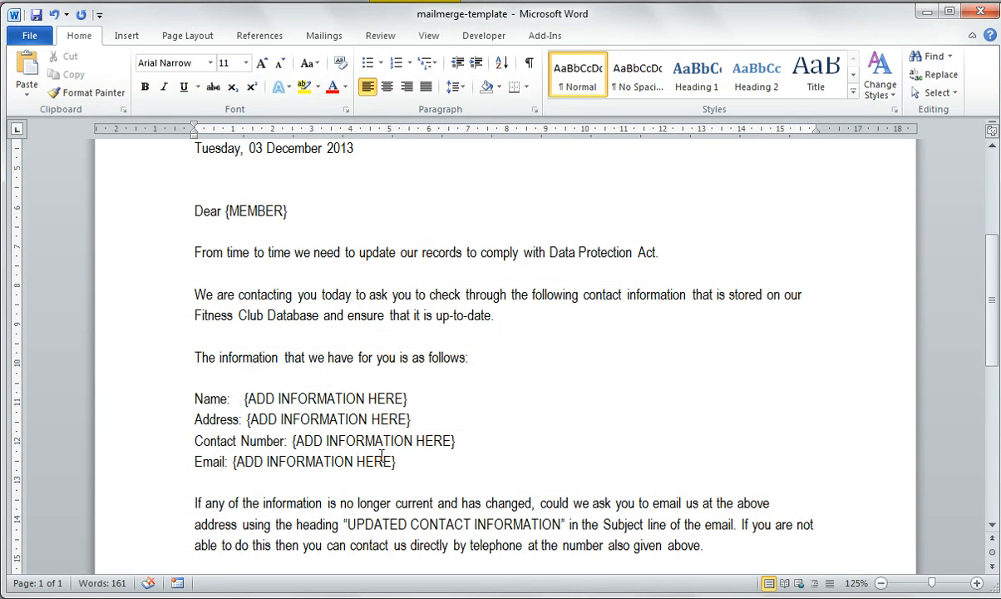
click(546, 406)
click(713, 597)
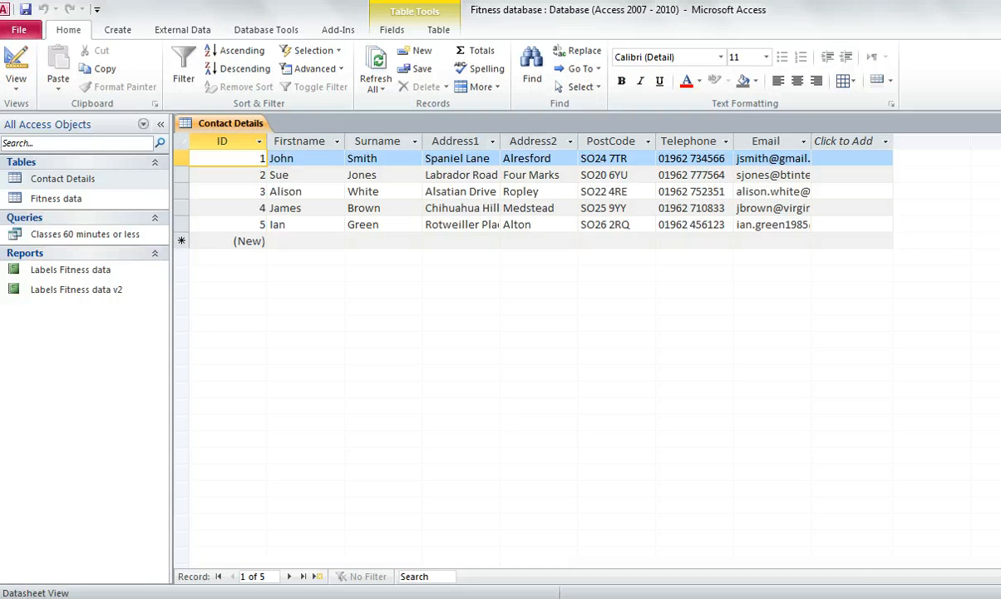
key(alt+Tab)
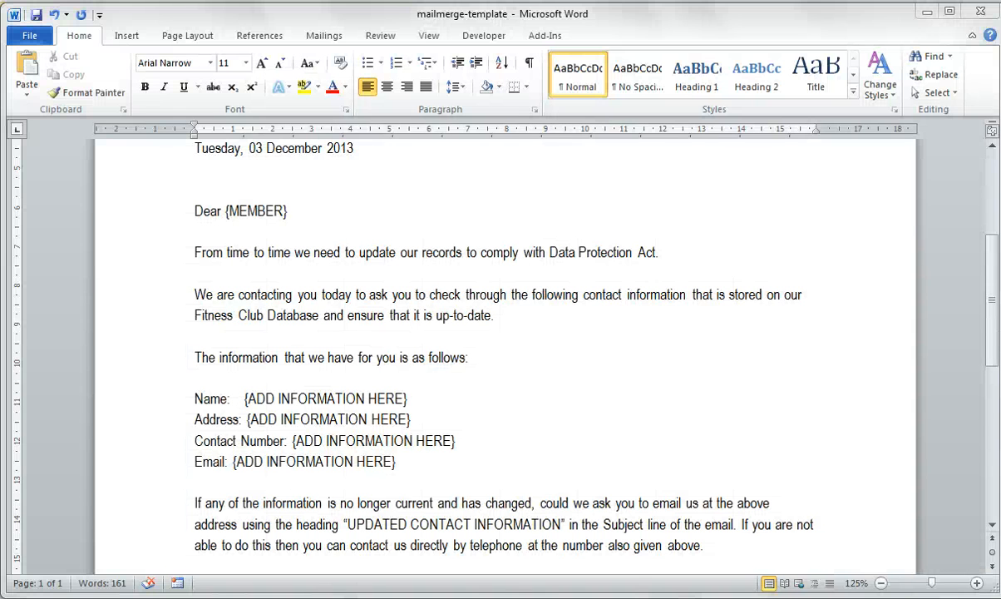
Start the Step by Step Mail Merge Wizard for letters, using the current document, and advance to selecting recipients.
drag(994, 346, 991, 271)
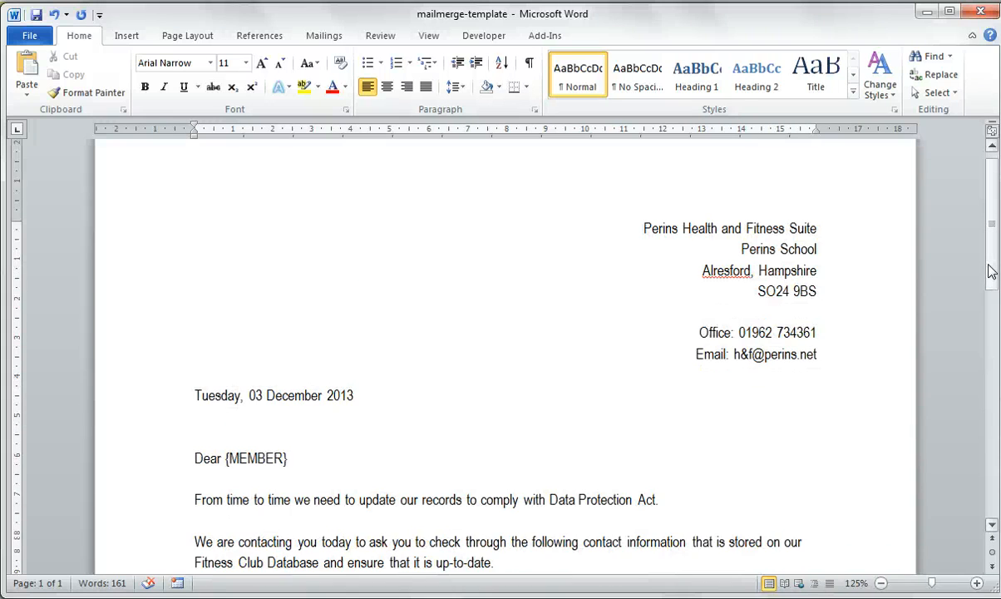
scroll(901, 255, down, 1)
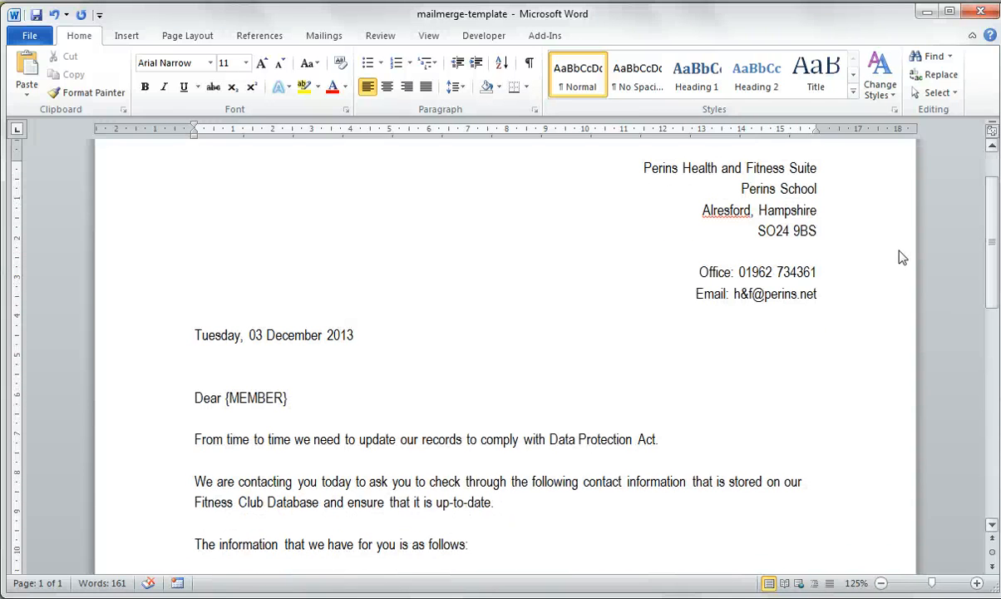
click(325, 37)
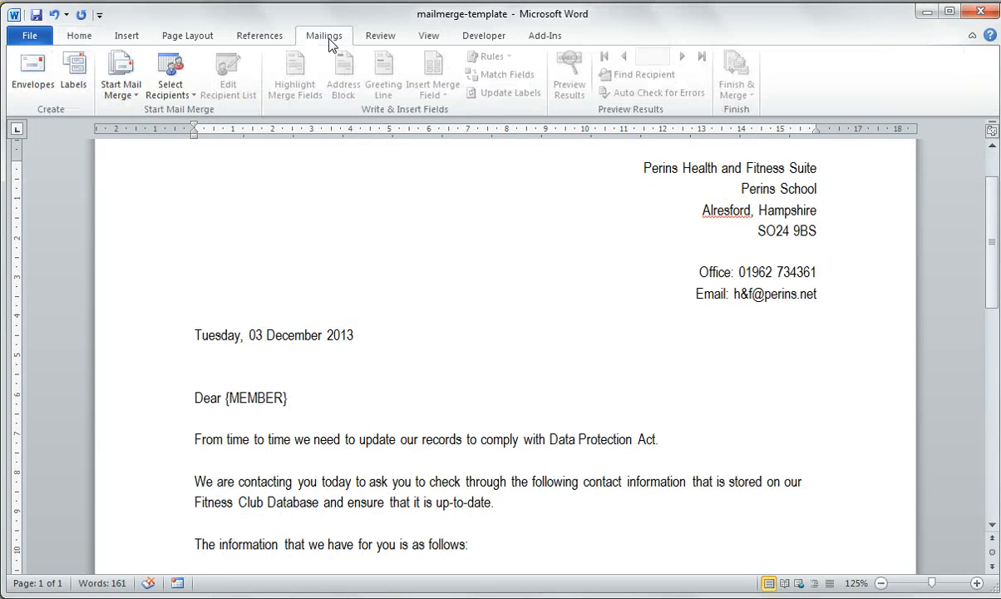
click(128, 101)
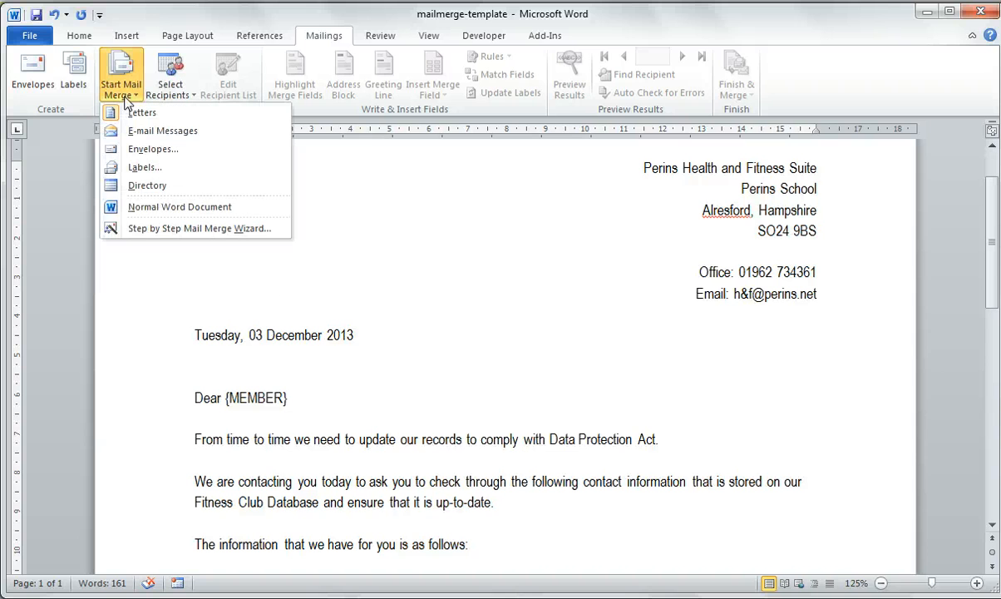
click(164, 231)
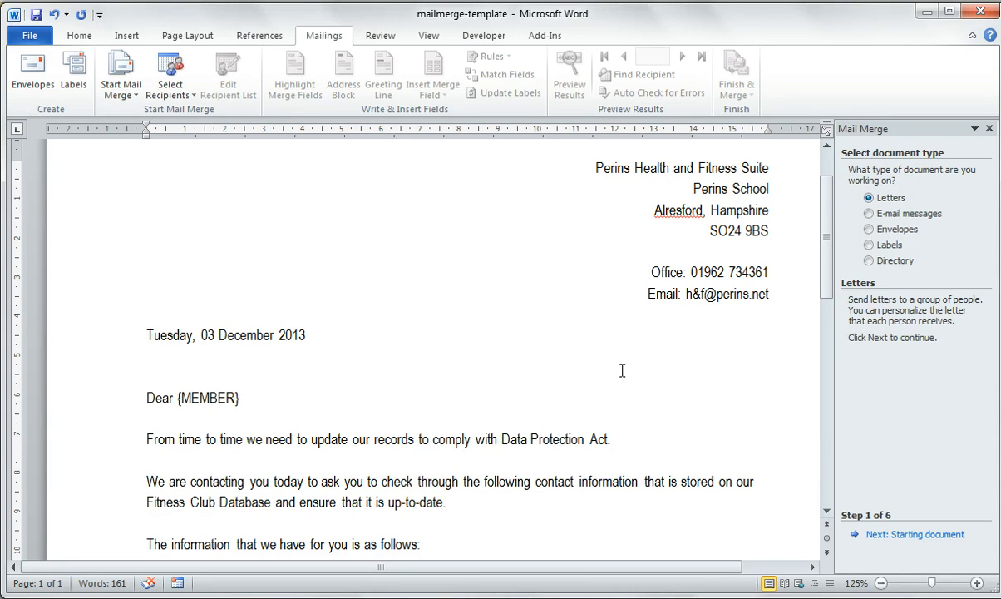
click(902, 537)
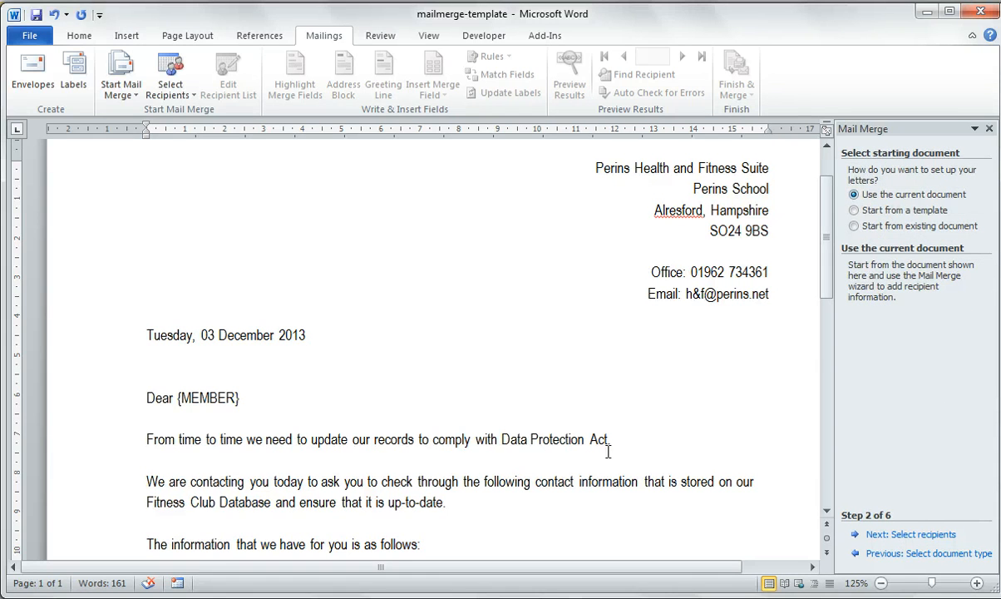
click(909, 537)
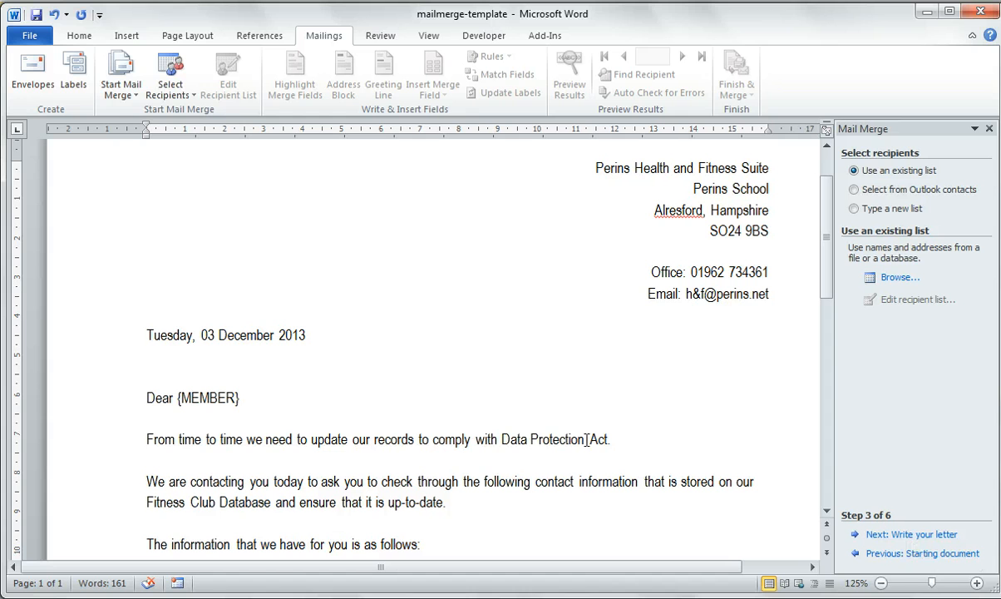
Choose Fitness database from Documents > CAMBRIDGE NATIONALS > YEAR9 > R002-DATABASE as the existing recipient list.
click(897, 279)
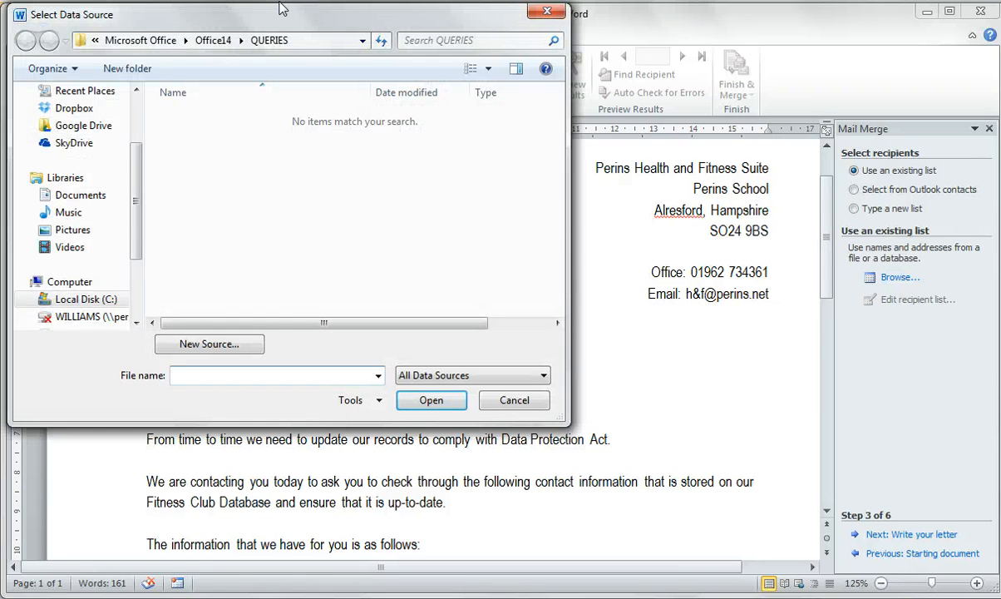
drag(281, 8, 290, 33)
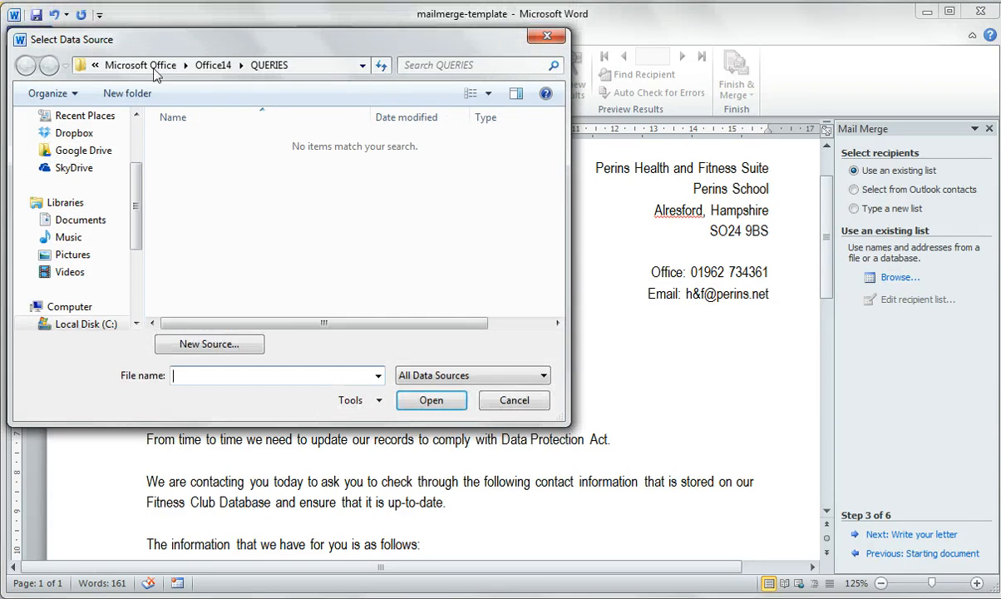
click(81, 219)
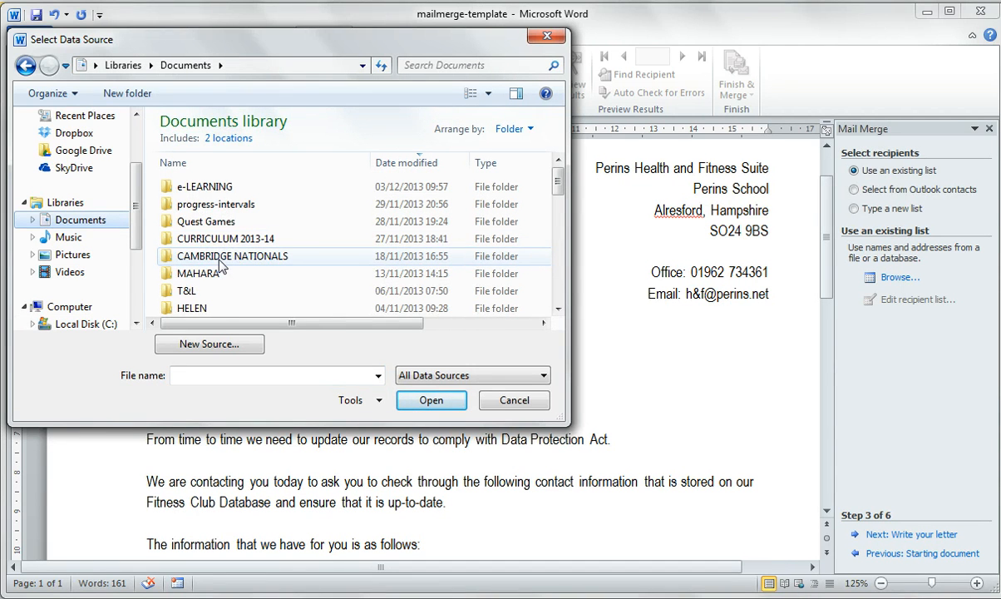
double_click(220, 261)
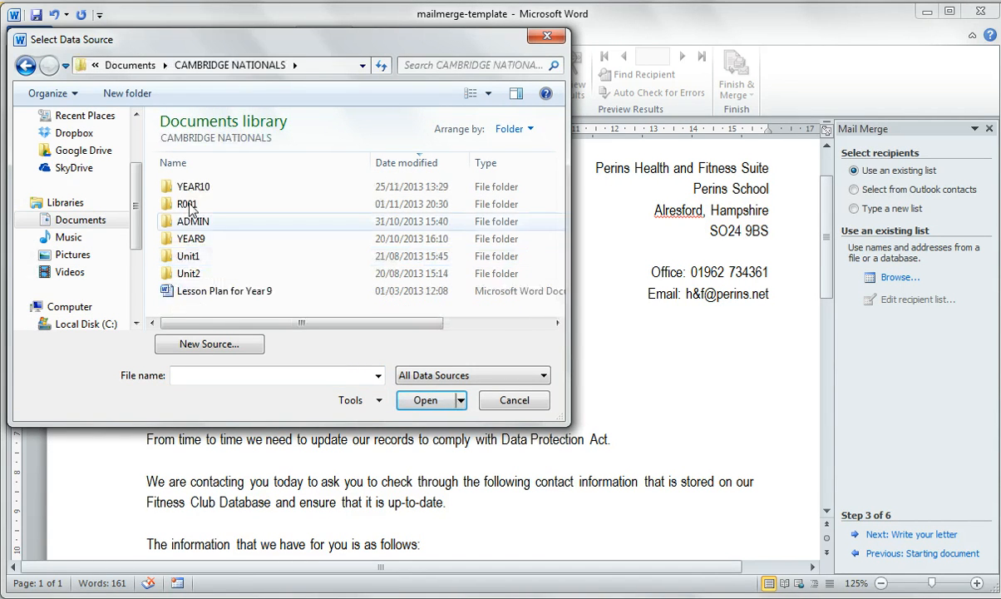
double_click(191, 240)
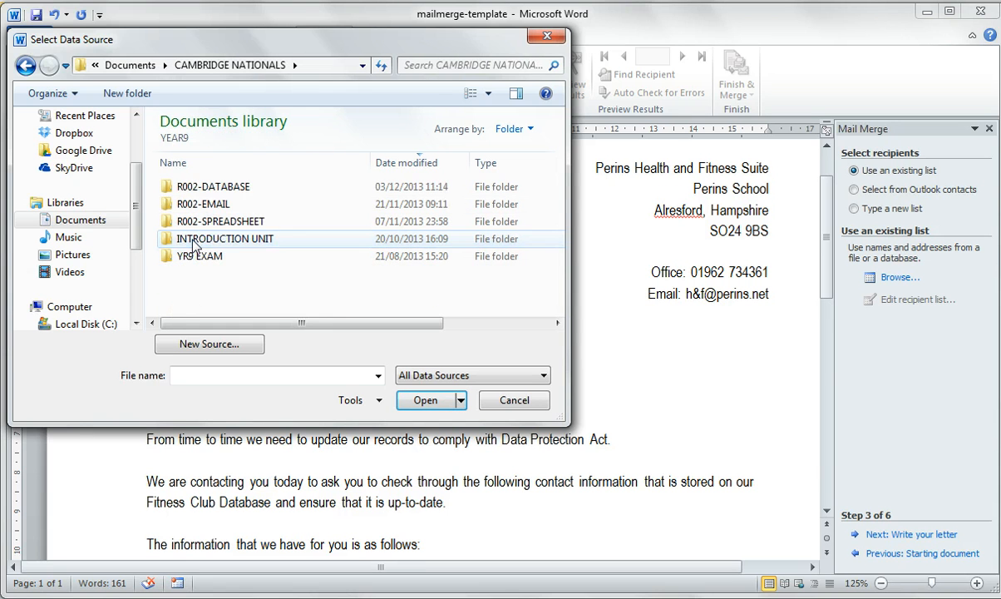
double_click(219, 185)
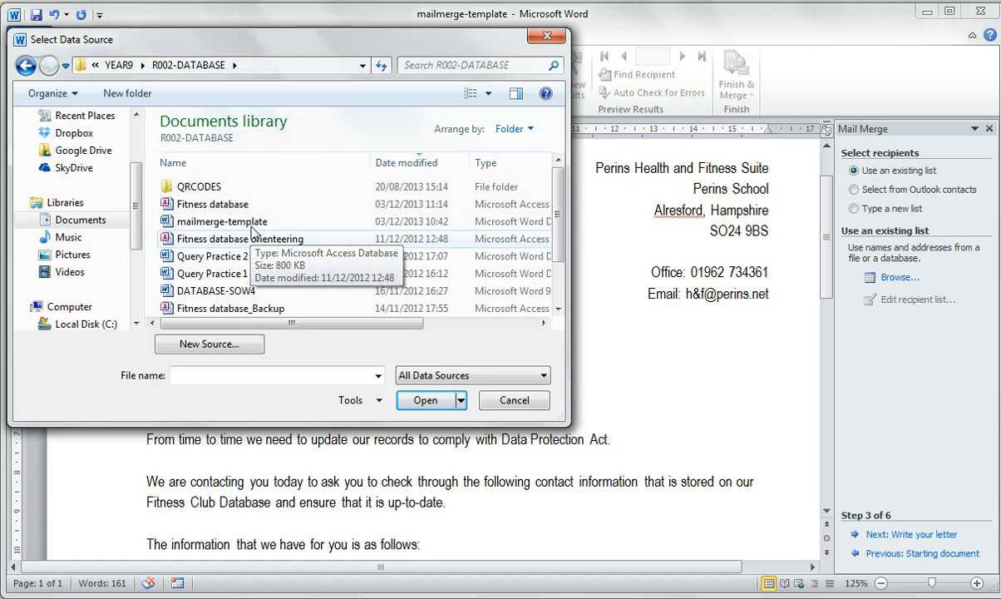
click(238, 210)
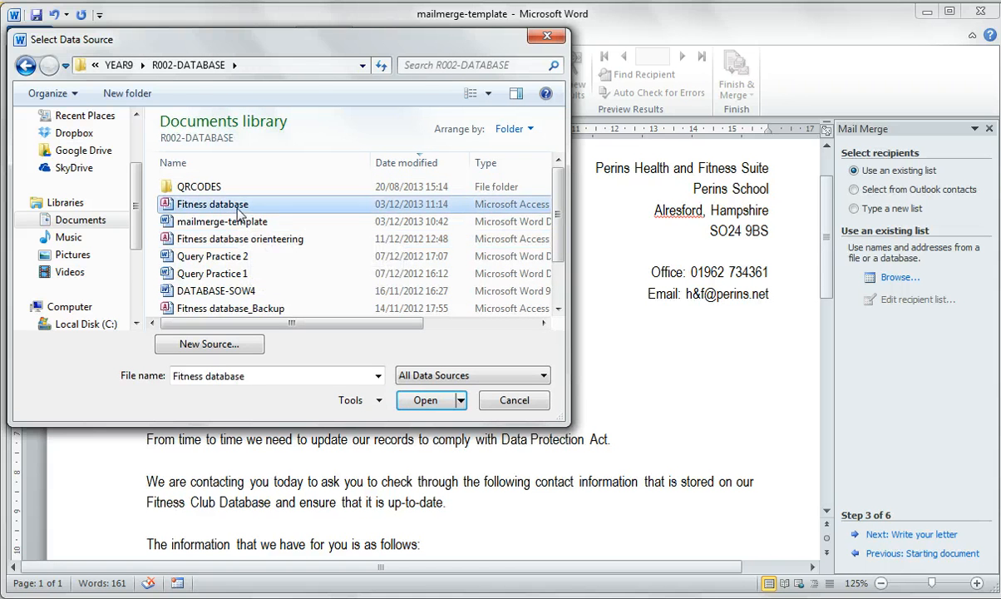
double_click(238, 210)
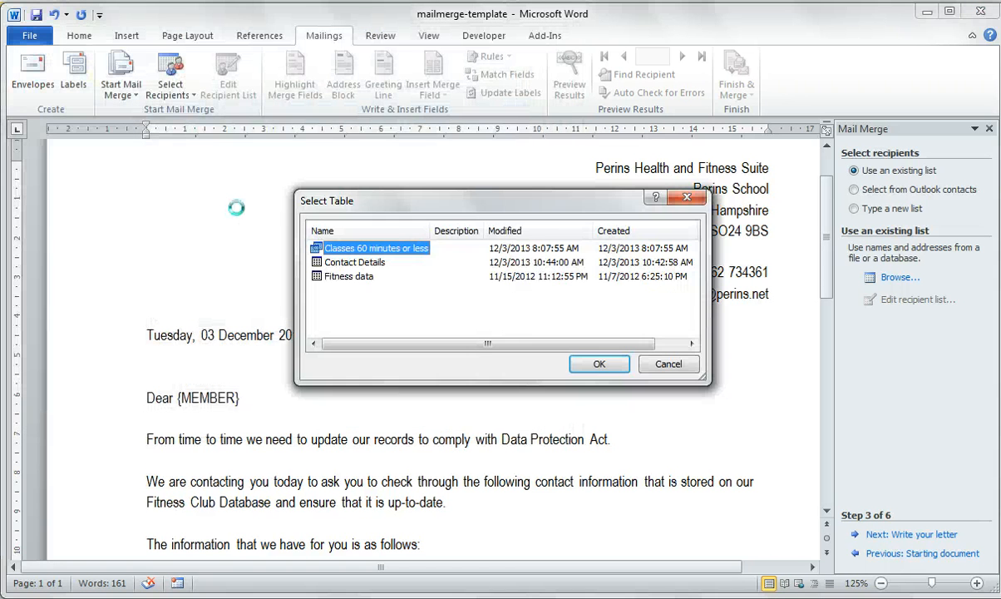
Select the Contact Details table as the source of the mail merge recipients.
drag(433, 194, 400, 189)
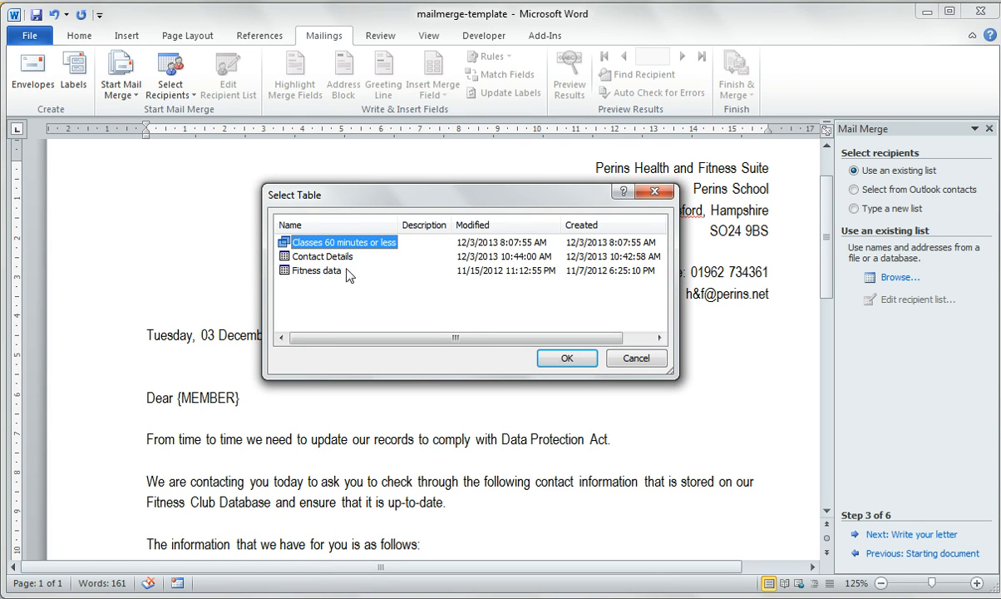
click(323, 257)
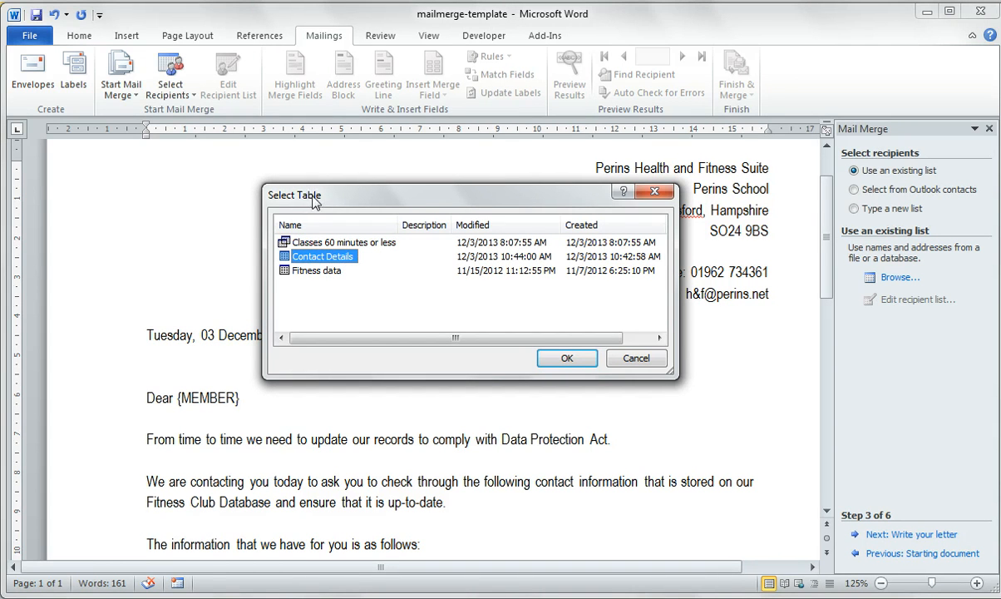
click(355, 242)
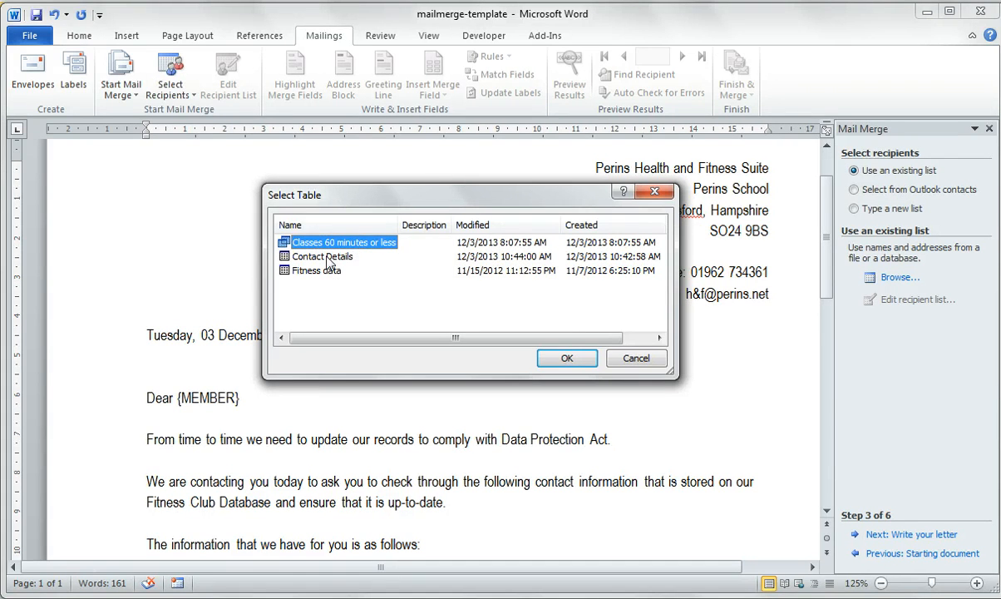
click(328, 257)
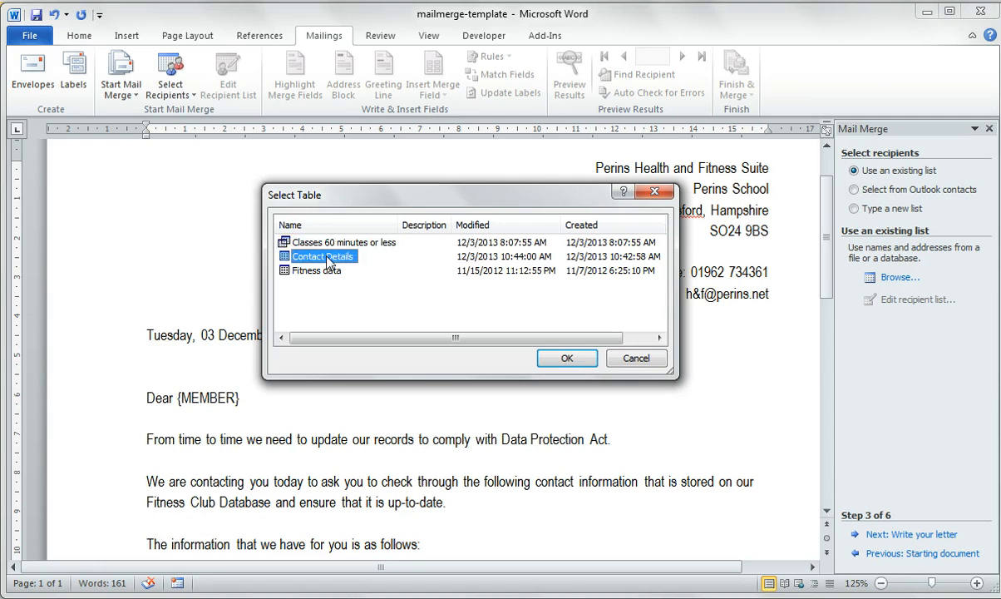
click(561, 360)
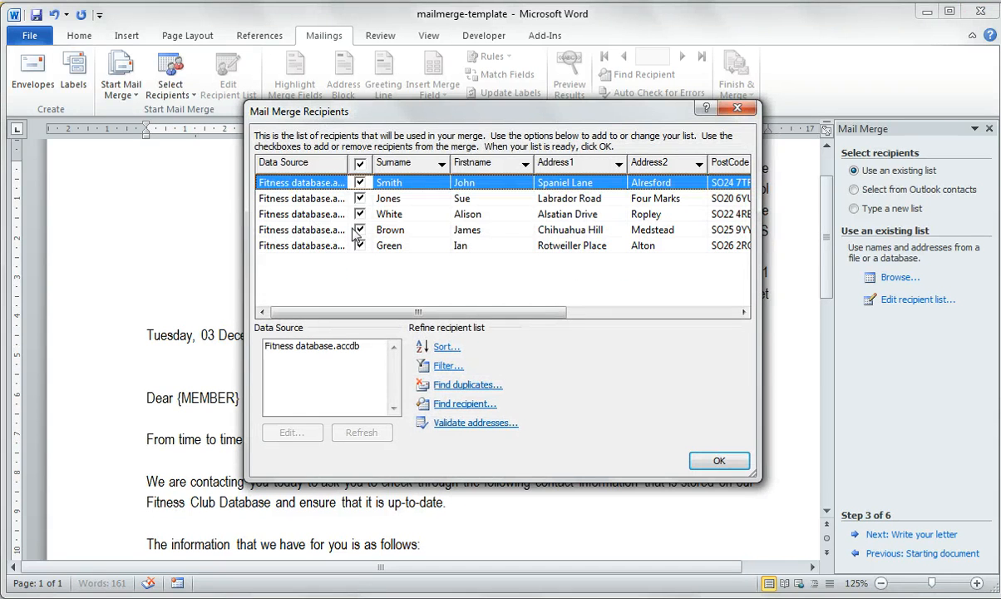
Review the fields in the mail merge recipient list and accept it with all recipients included.
drag(459, 315, 553, 312)
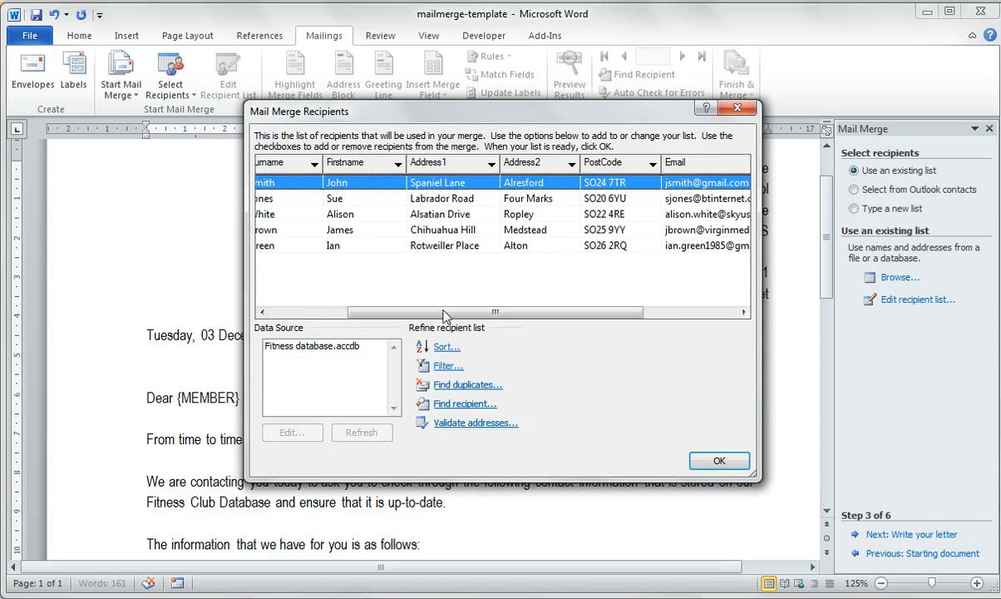
drag(445, 317, 419, 319)
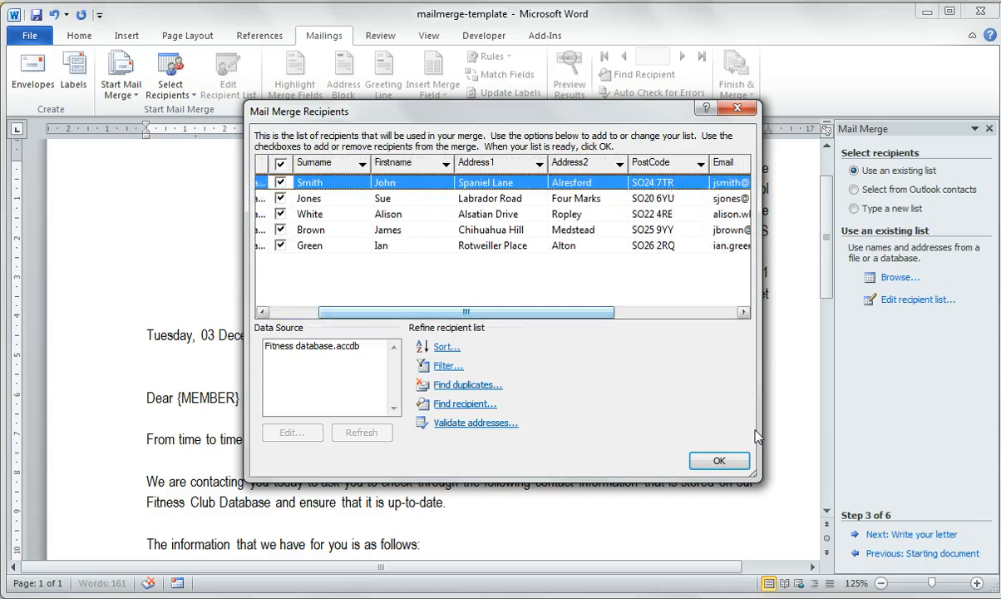
click(719, 462)
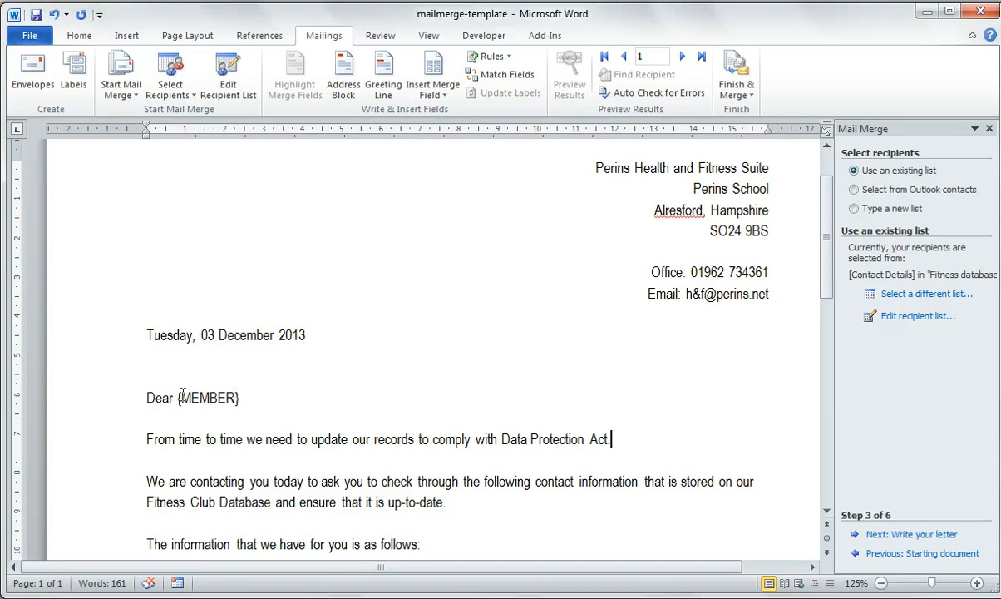
Advance the wizard to writing the letter and open the list of merge fields for the {MEMBER} placeholder.
click(341, 439)
click(210, 398)
click(897, 536)
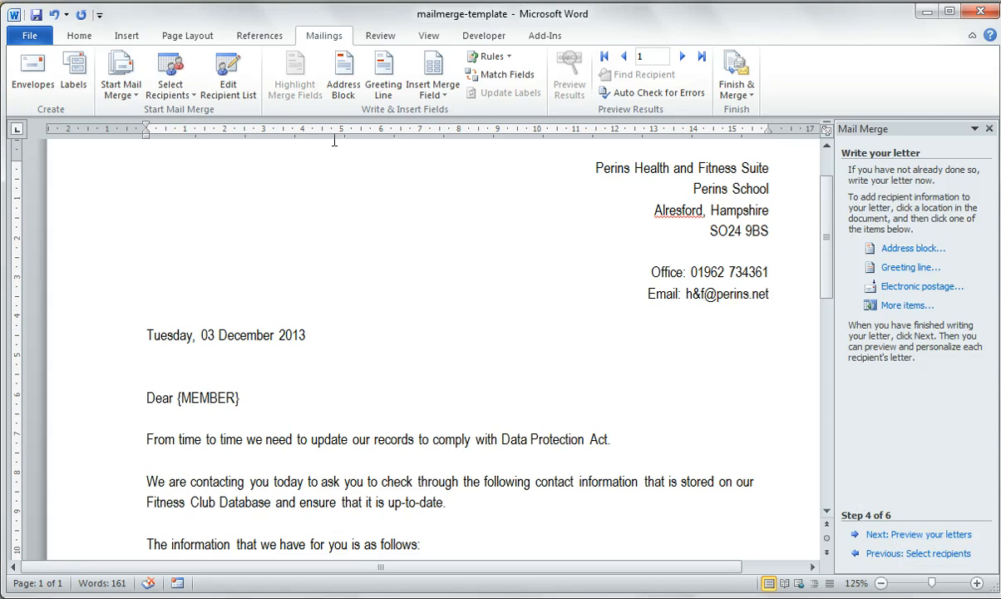
click(444, 99)
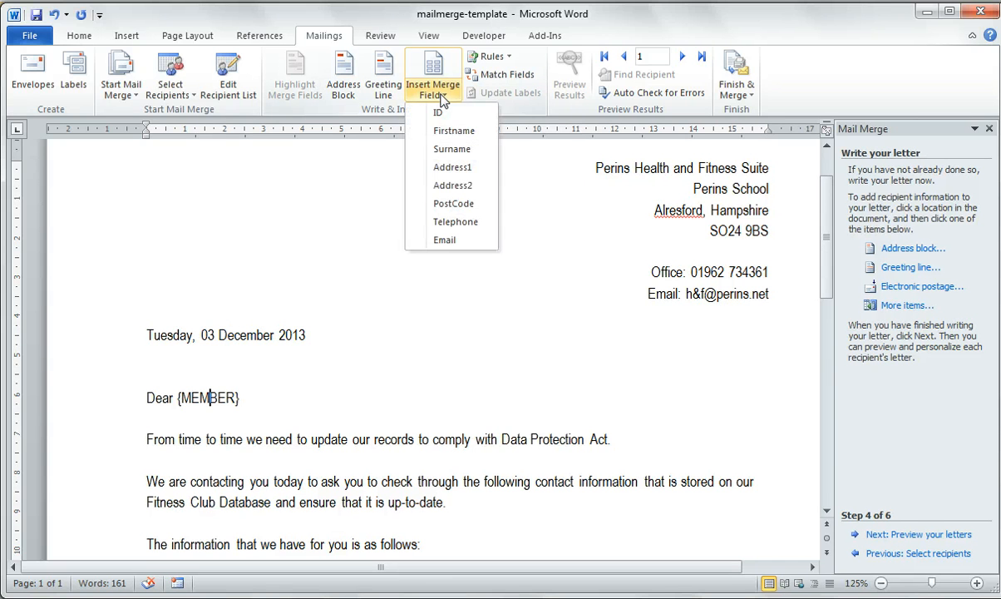